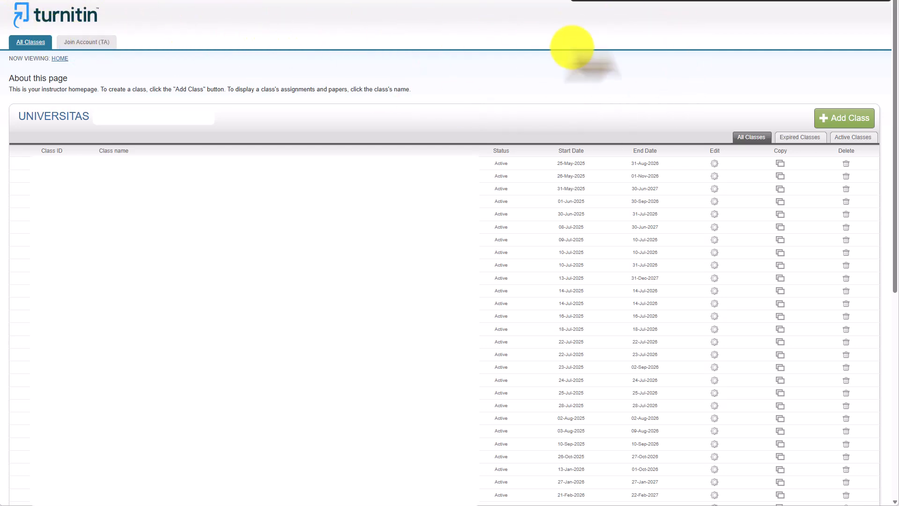
# Start creating a new class of type Standard, name it bta252 and fill in its enrollment key.
pyautogui.click(847, 125)
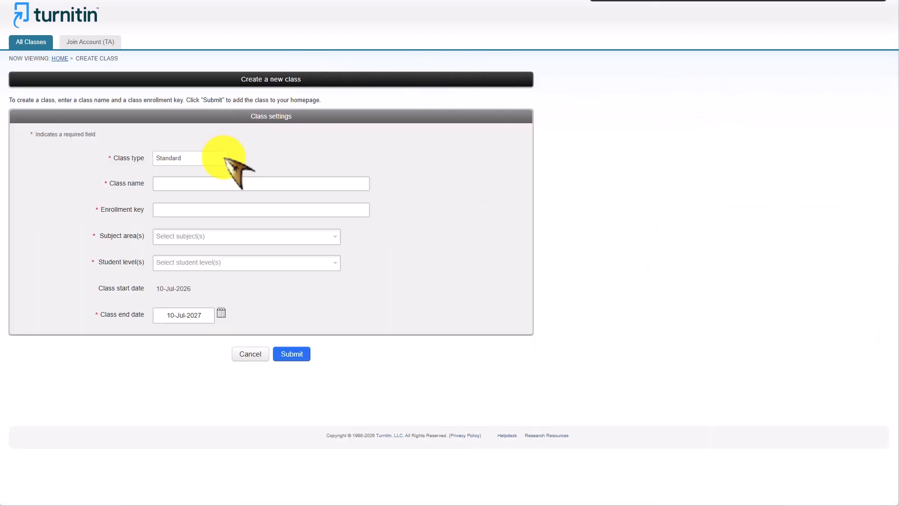
pyautogui.click(225, 159)
pyautogui.click(225, 159)
pyautogui.click(225, 159)
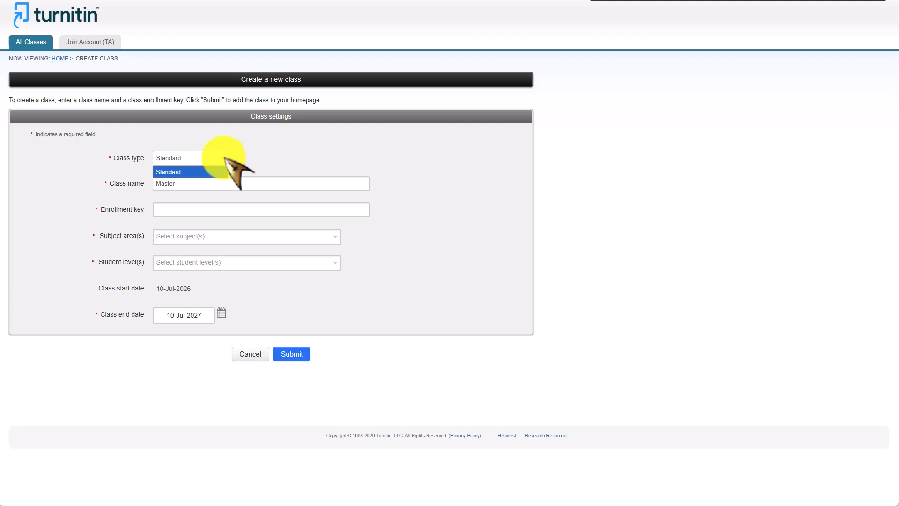
pyautogui.click(226, 159)
pyautogui.click(225, 159)
pyautogui.click(225, 159)
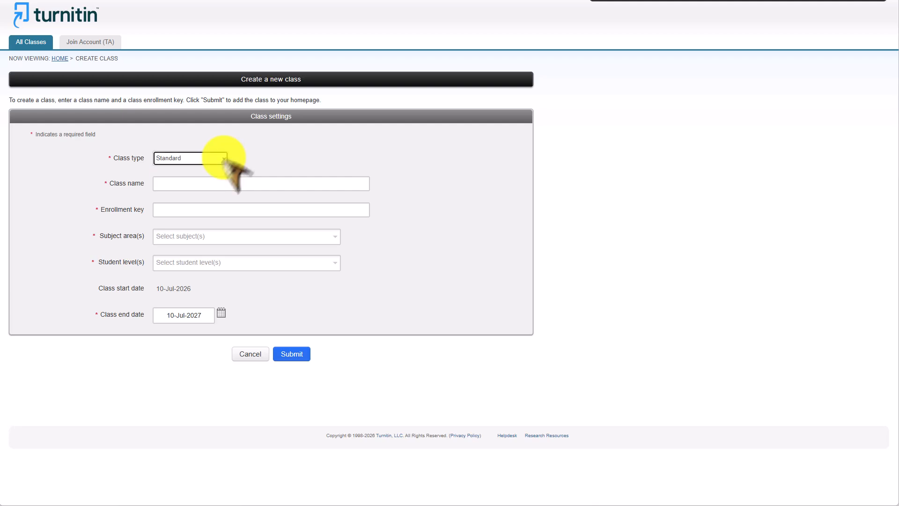
pyautogui.click(200, 187)
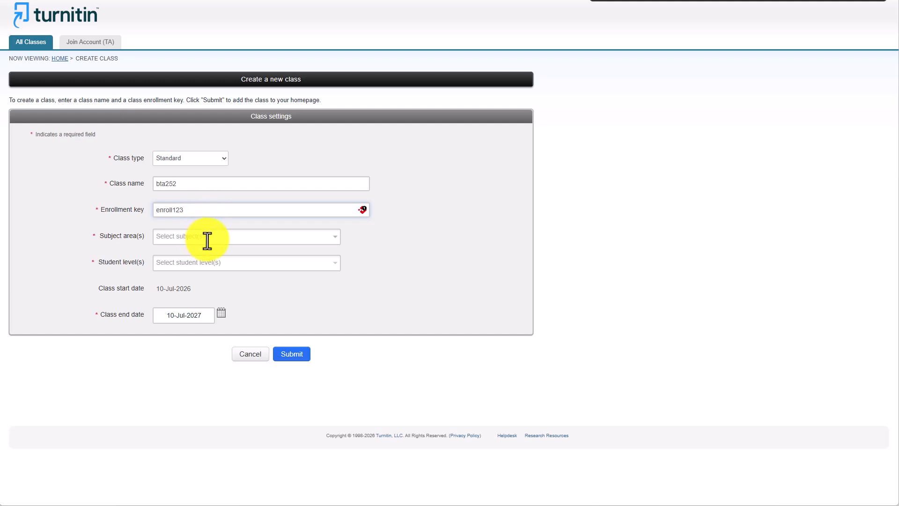
# Set the class's subject area to Computer Science/Programming and its student level to Undergraduate.
pyautogui.click(304, 237)
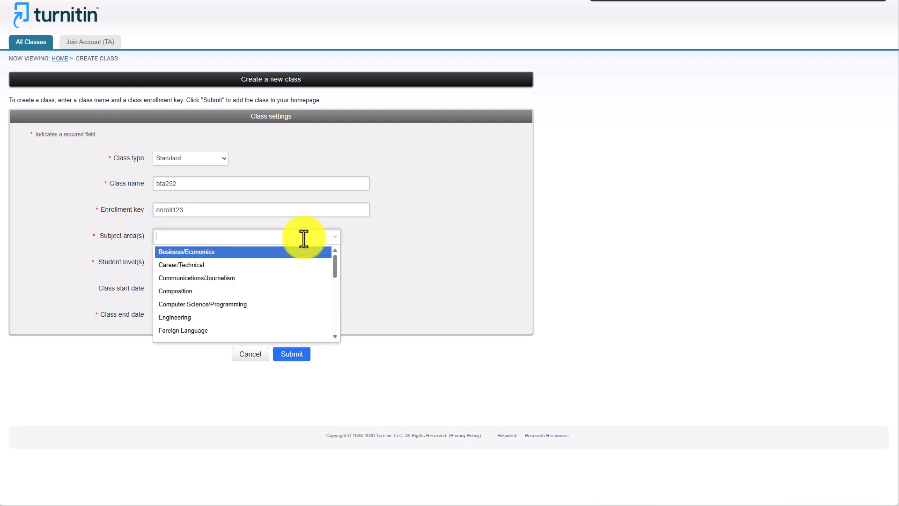
pyautogui.click(265, 304)
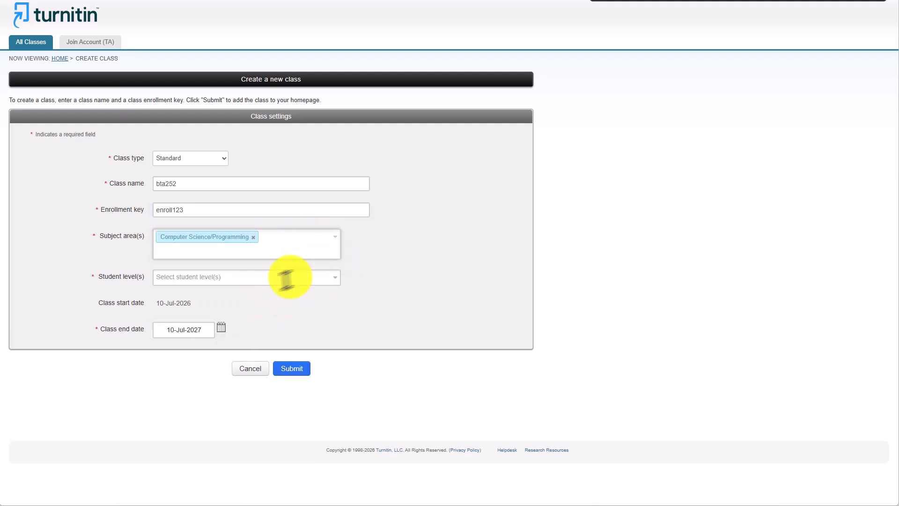
pyautogui.click(309, 282)
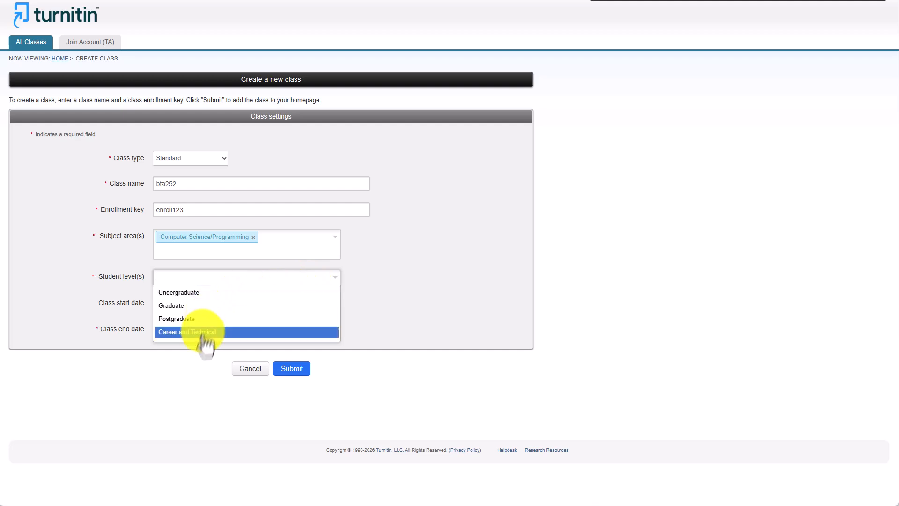
pyautogui.click(220, 296)
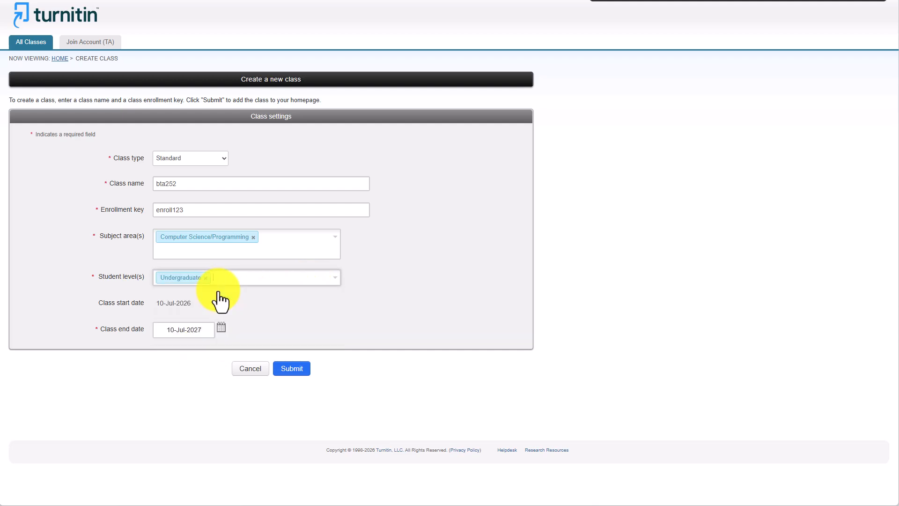
# Check the class end date calendar, keep the default date, submit the new class and dismiss the creation notice.
pyautogui.click(221, 328)
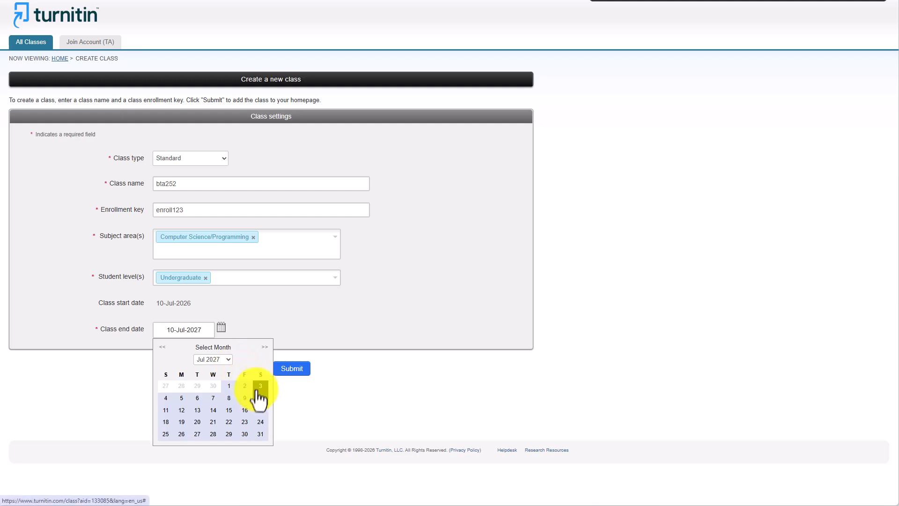
pyautogui.click(266, 316)
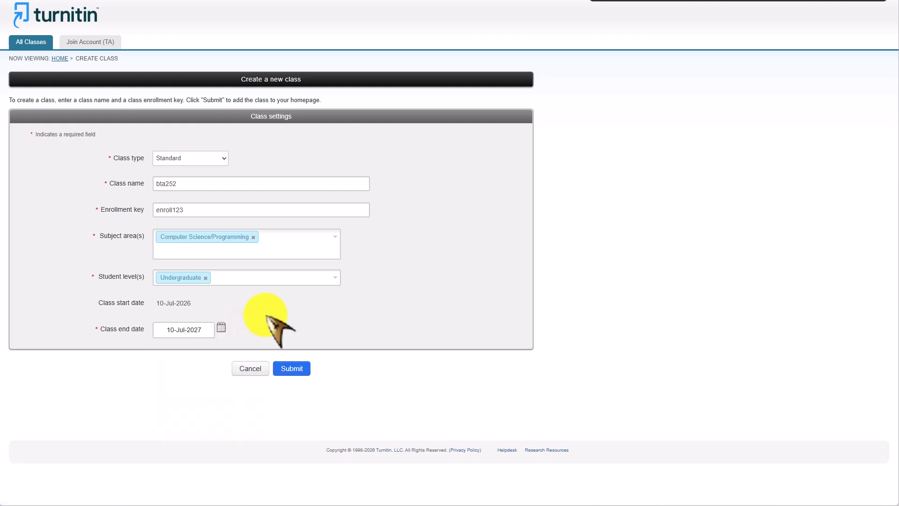
pyautogui.click(289, 369)
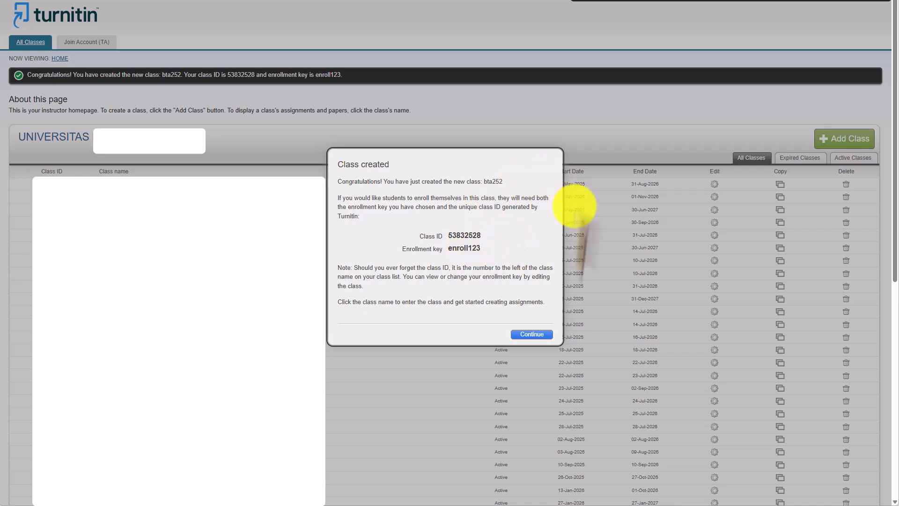
pyautogui.click(537, 336)
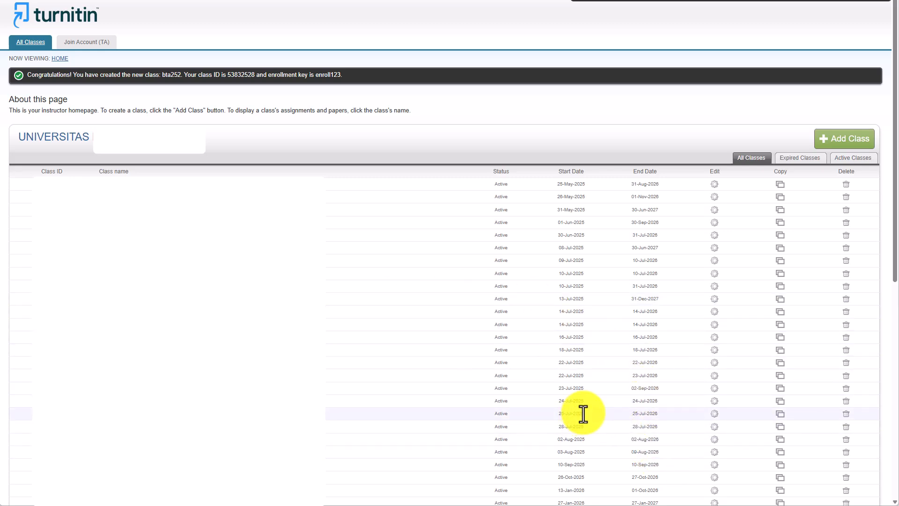
# Open the bta252 class from the class list and start a new assignment, dismissing the introductory tour.
pyautogui.scroll(-2, 391, 402)
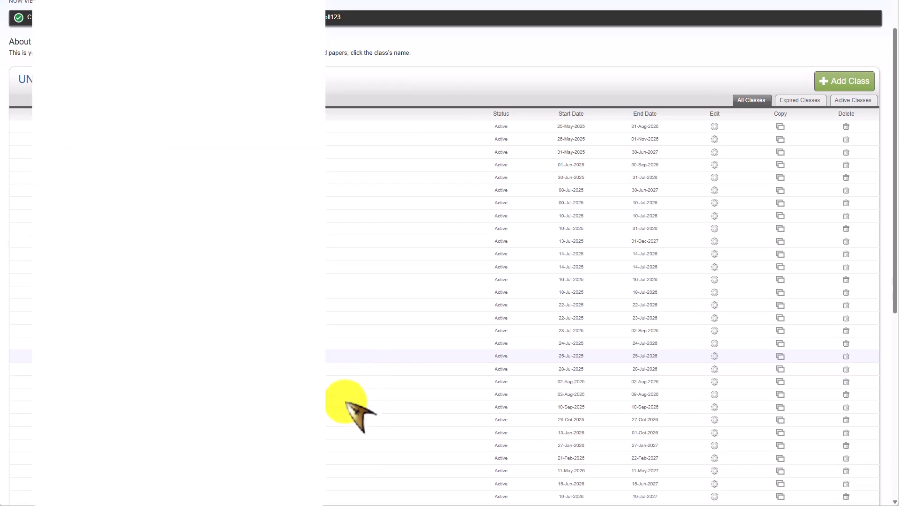
pyautogui.scroll(-2, 348, 402)
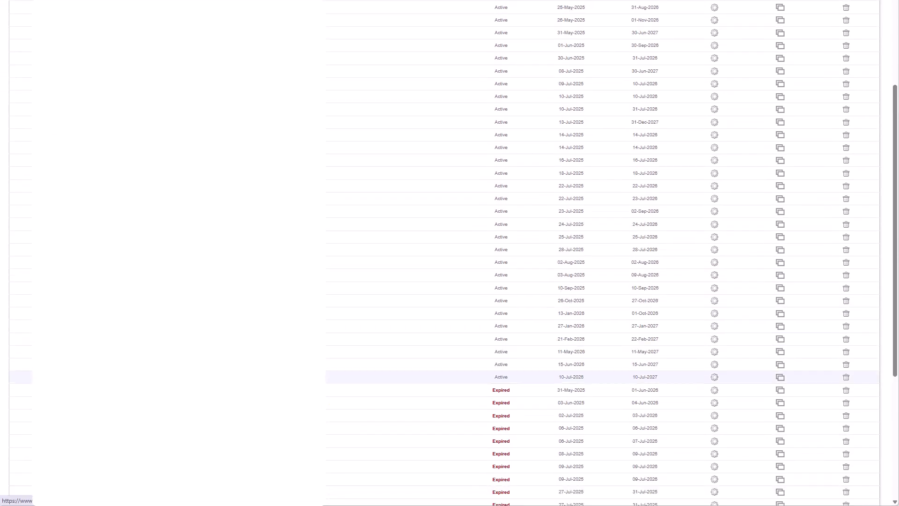
pyautogui.click(108, 376)
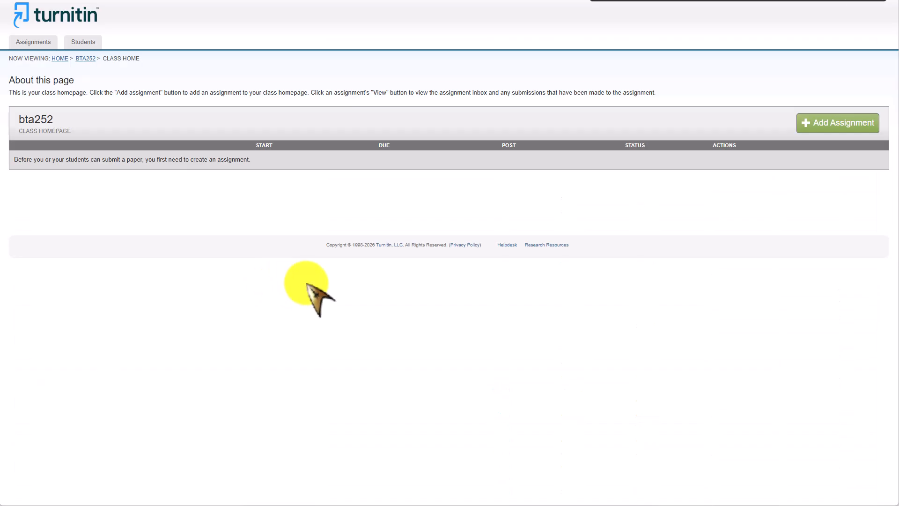
pyautogui.click(826, 125)
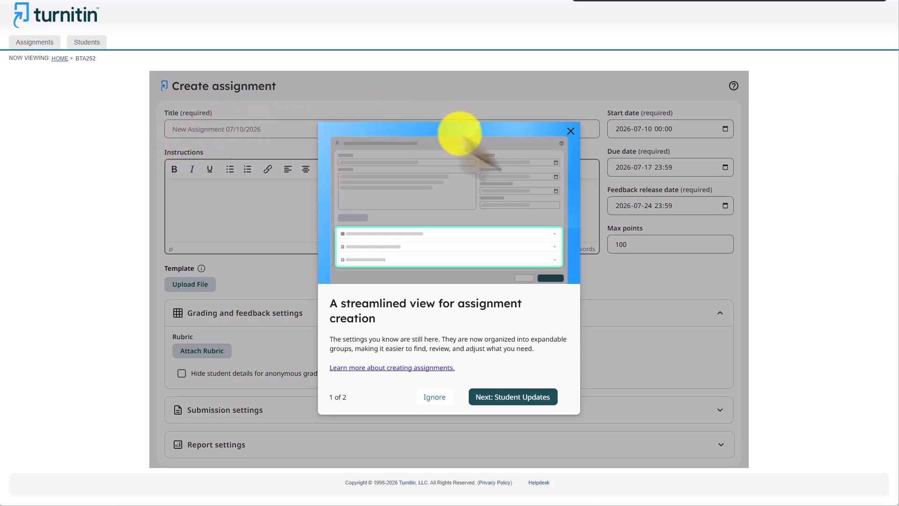
pyautogui.click(571, 131)
# Title the assignment contohBTA and enter "isi instruksi disini" as its instructions.
pyautogui.click(210, 130)
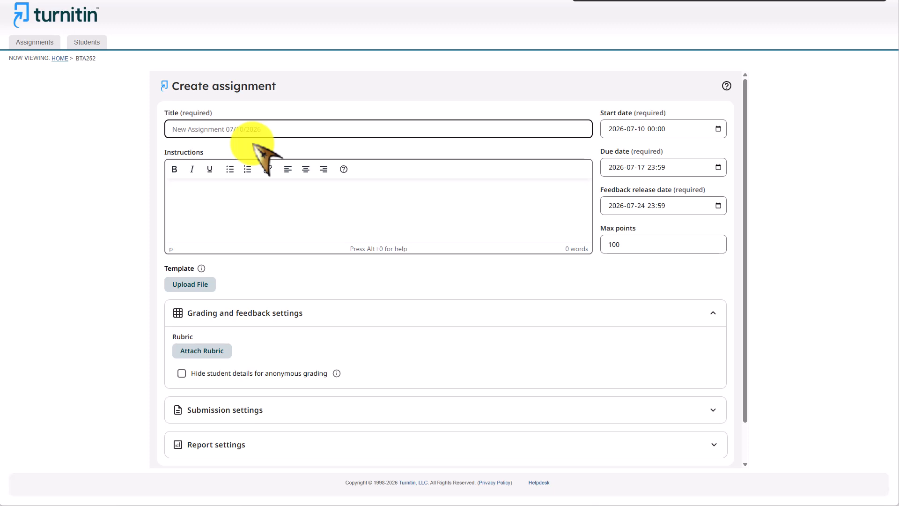
pyautogui.write('contohBTA')
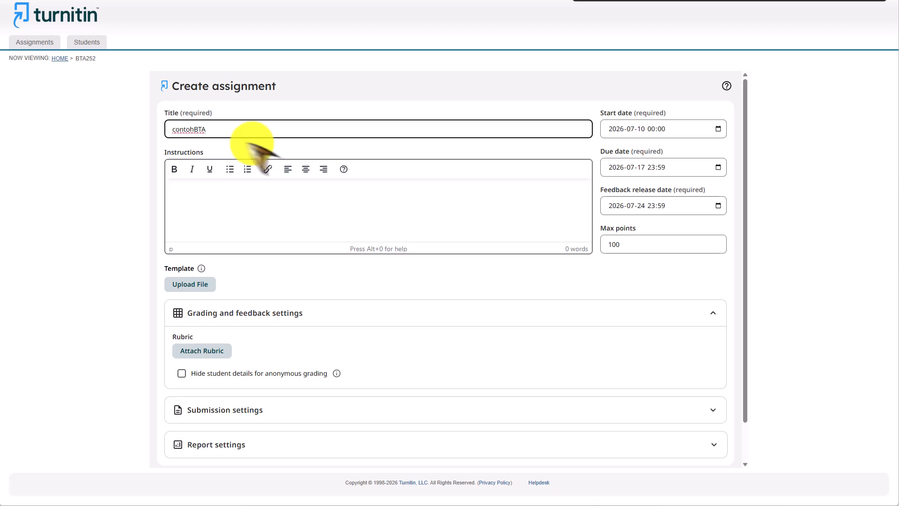
pyautogui.click(209, 196)
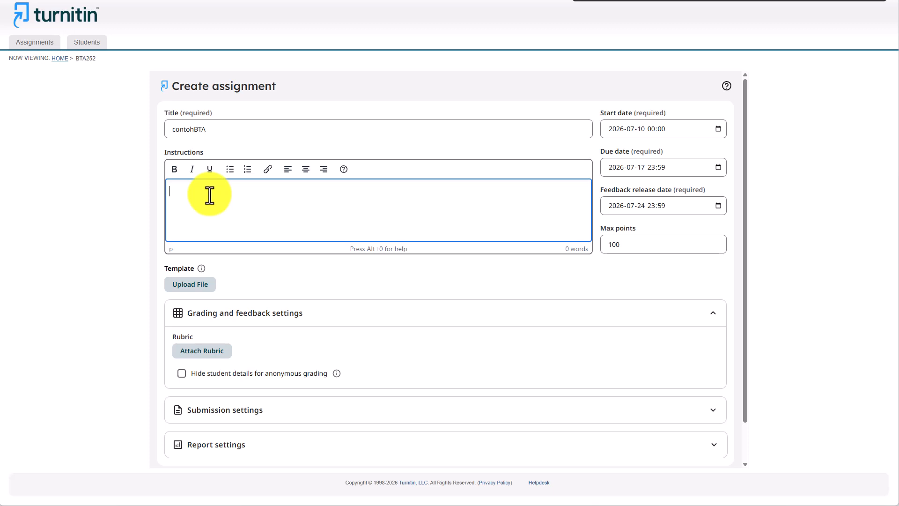
pyautogui.write('nstruksi disini')
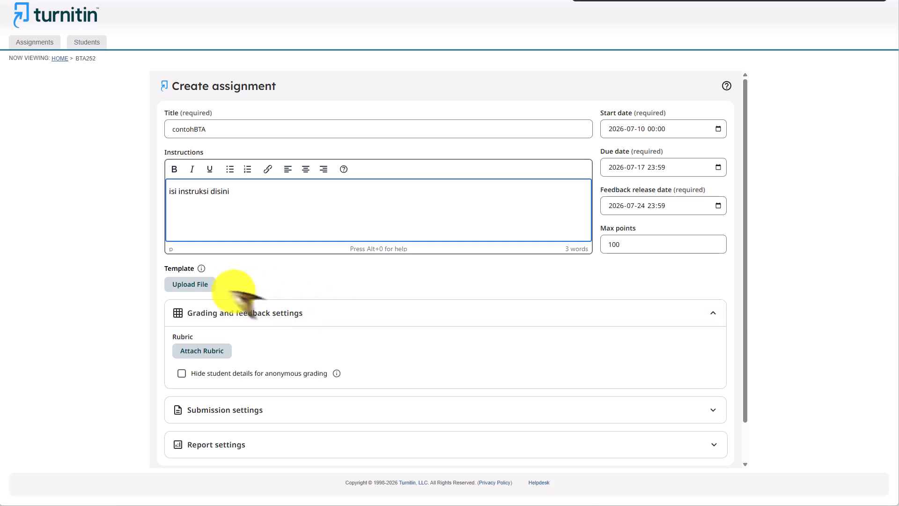
# Upload Template_PengabaianTurnitin252.docx as the assignment's template and save it.
pyautogui.click(189, 284)
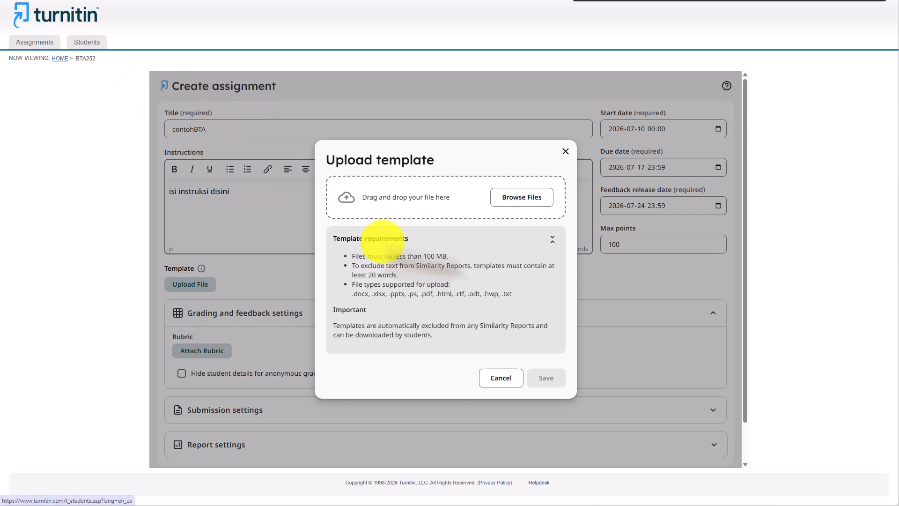
pyautogui.click(539, 211)
pyautogui.click(136, 206)
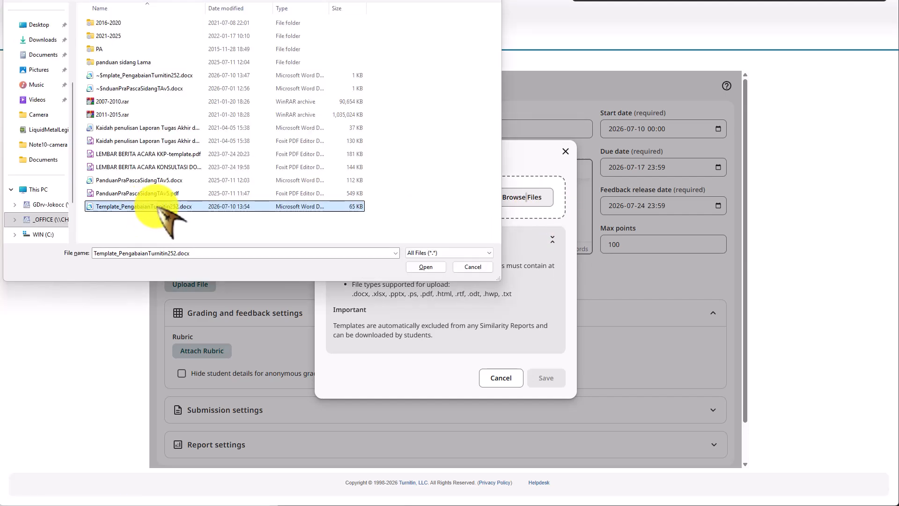
pyautogui.click(426, 266)
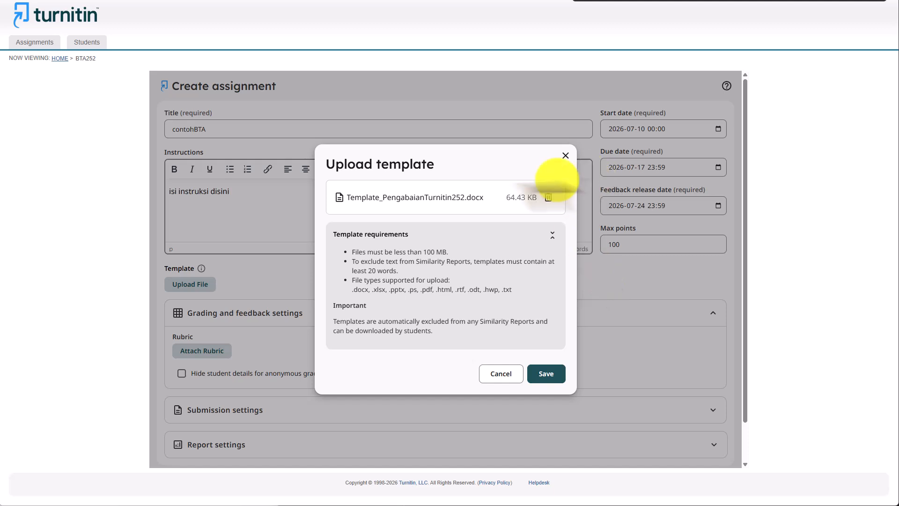
pyautogui.click(546, 375)
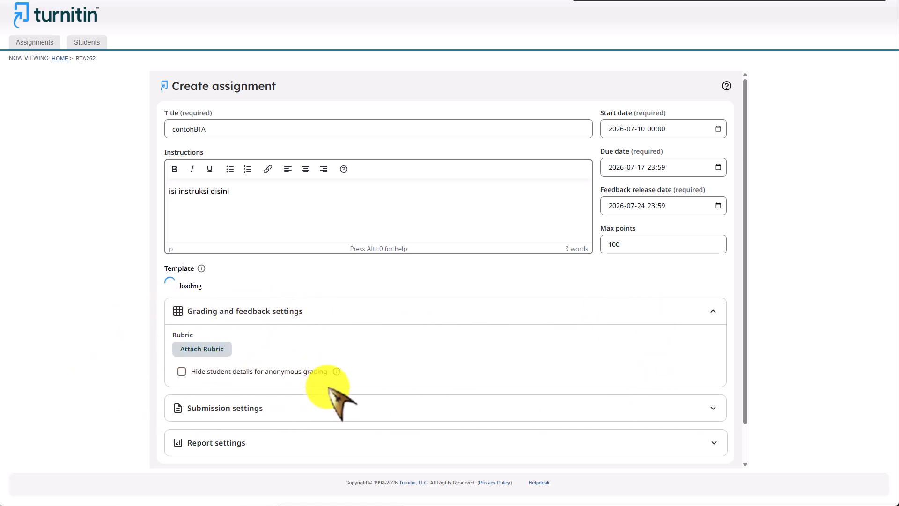
# In the submission settings, allow late submissions and keep resubmissions allowed until the due date.
pyautogui.click(687, 414)
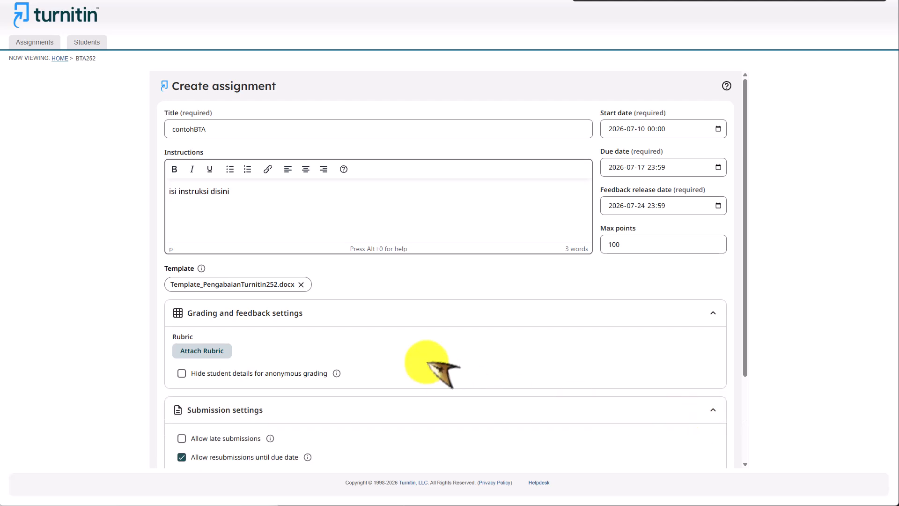
pyautogui.scroll(-2, 429, 361)
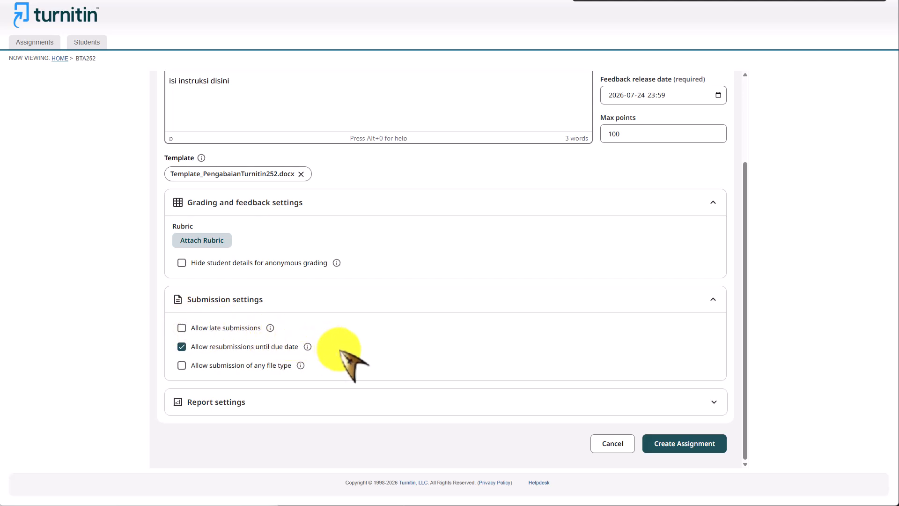
pyautogui.scroll(2, 340, 351)
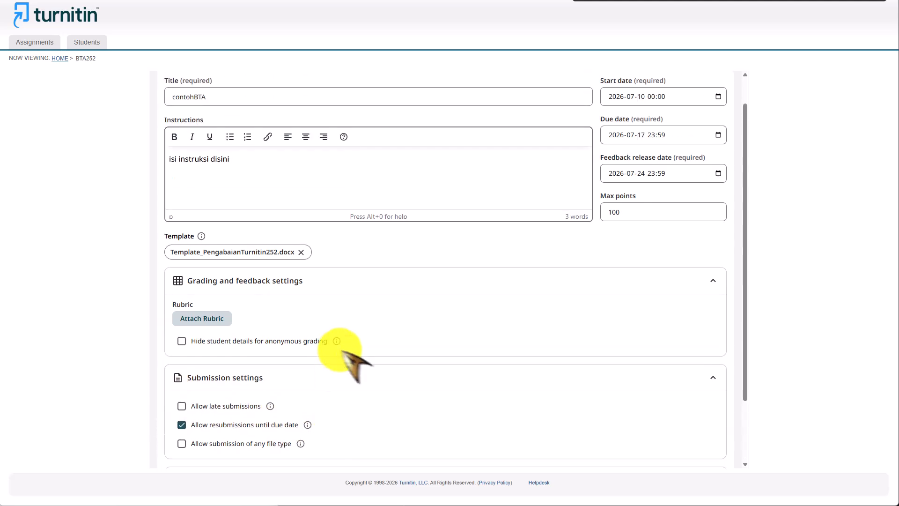
pyautogui.click(635, 139)
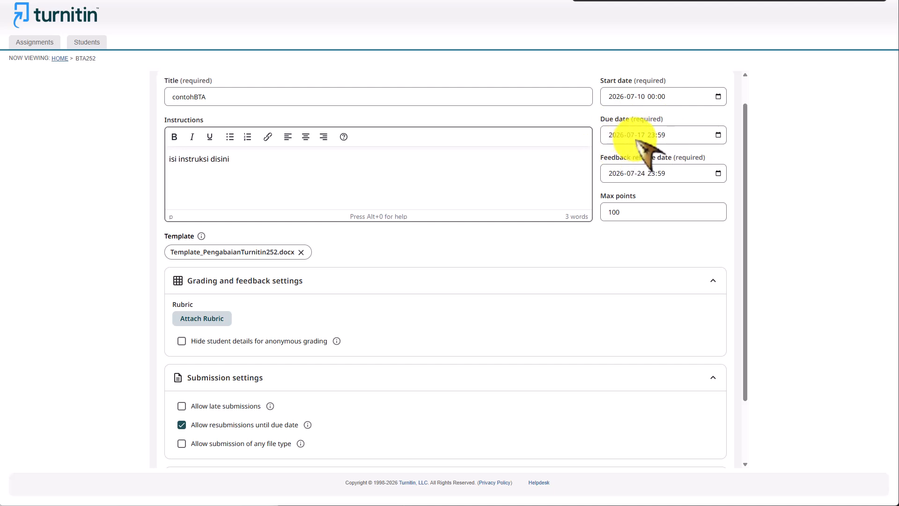
pyautogui.click(635, 140)
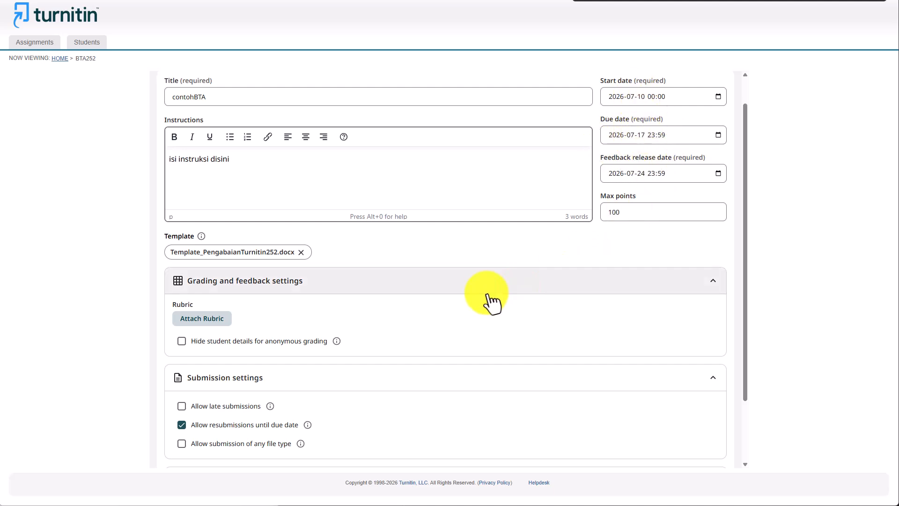
pyautogui.scroll(-2, 461, 300)
pyautogui.click(182, 328)
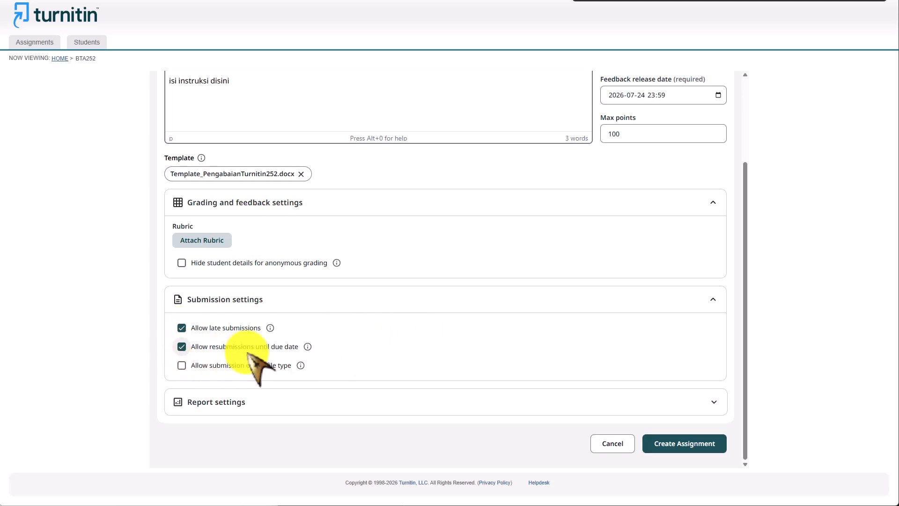
pyautogui.click(183, 349)
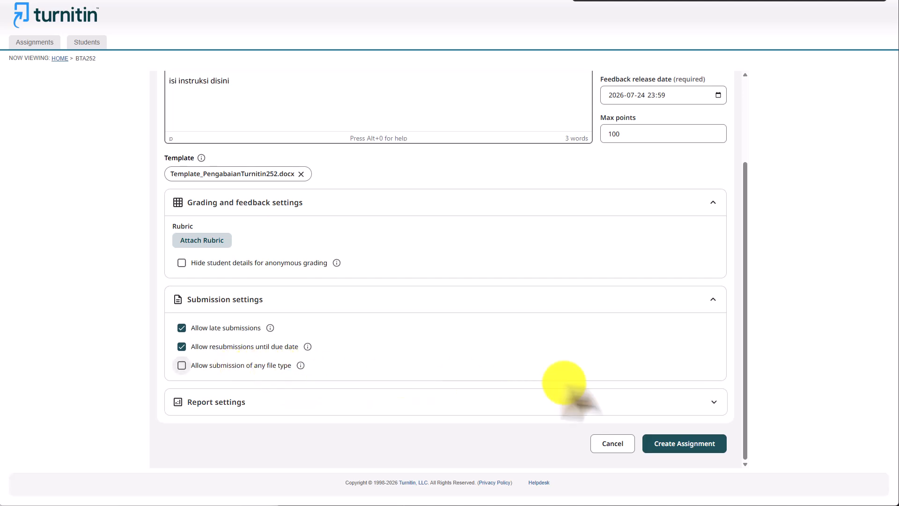
# In the report settings, choose not to store submitted papers, drop the General Turnitin repository from comparison, and view the exclusion help.
pyautogui.click(626, 404)
pyautogui.scroll(-7, 449, 272)
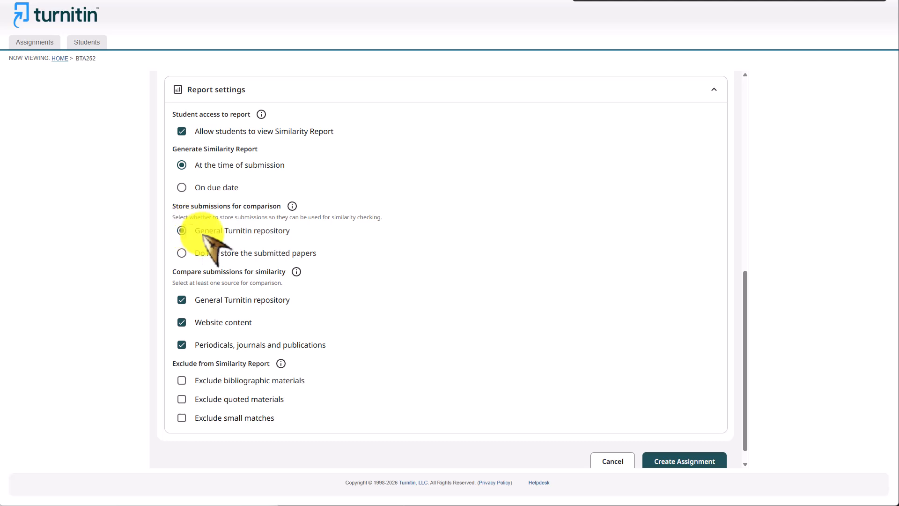
pyautogui.click(182, 253)
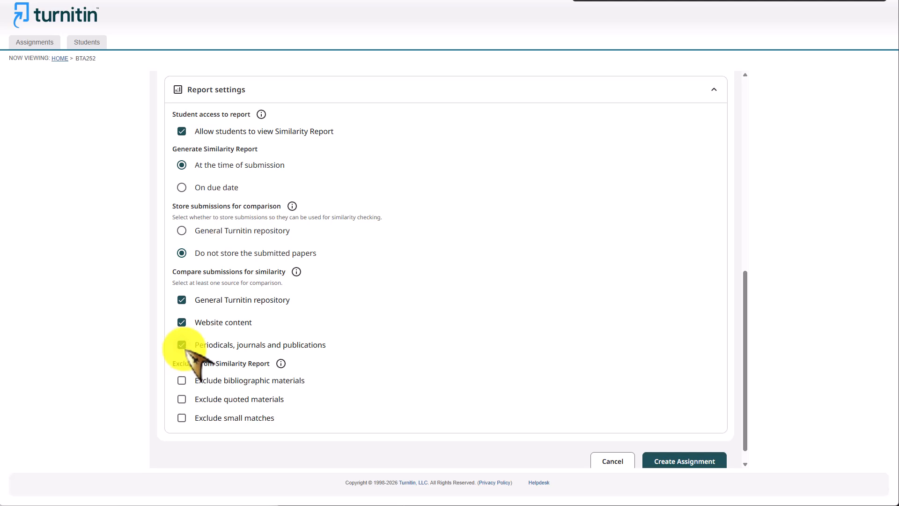
pyautogui.click(181, 300)
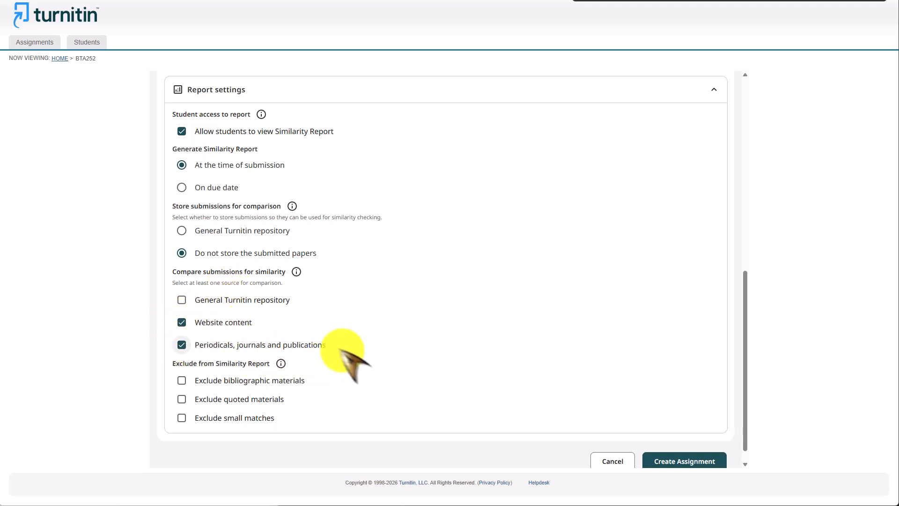
pyautogui.click(281, 364)
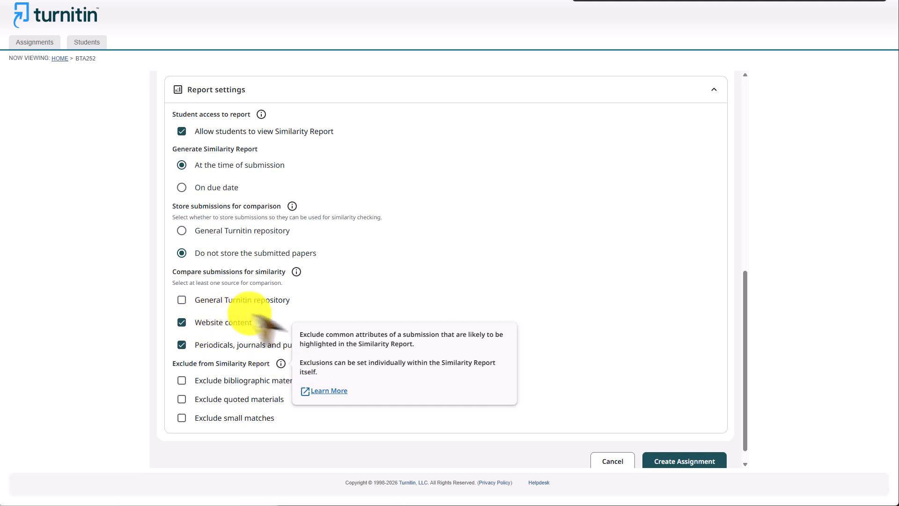
# Exclude bibliographic materials, quoted materials and small matches from the Similarity Report, and create the assignment.
pyautogui.click(176, 379)
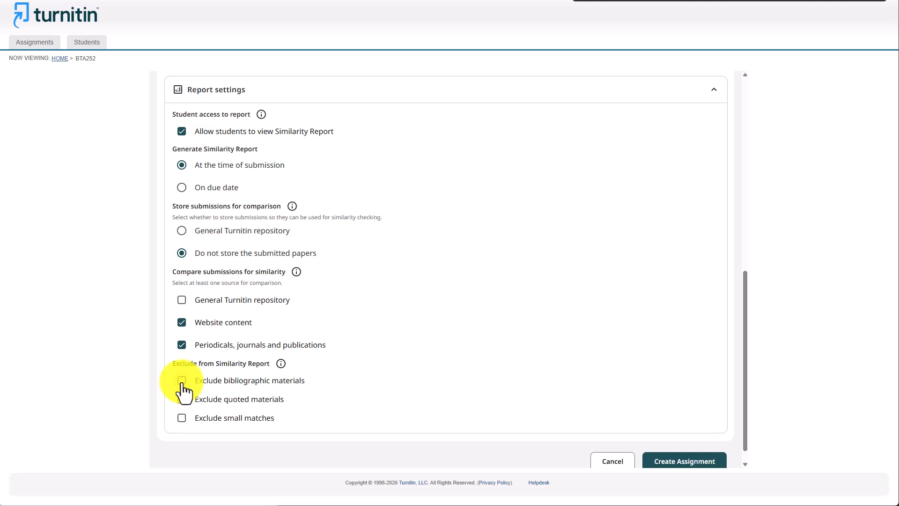
pyautogui.click(182, 383)
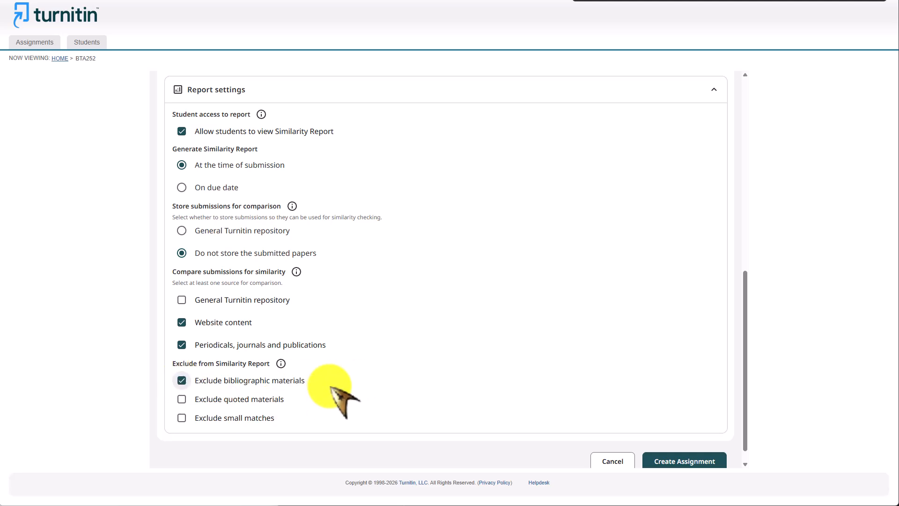
pyautogui.click(182, 399)
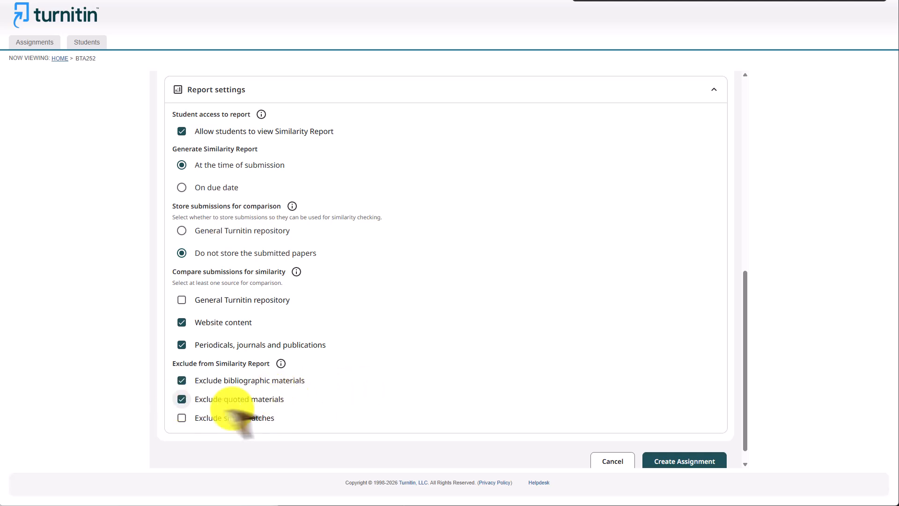
pyautogui.click(182, 418)
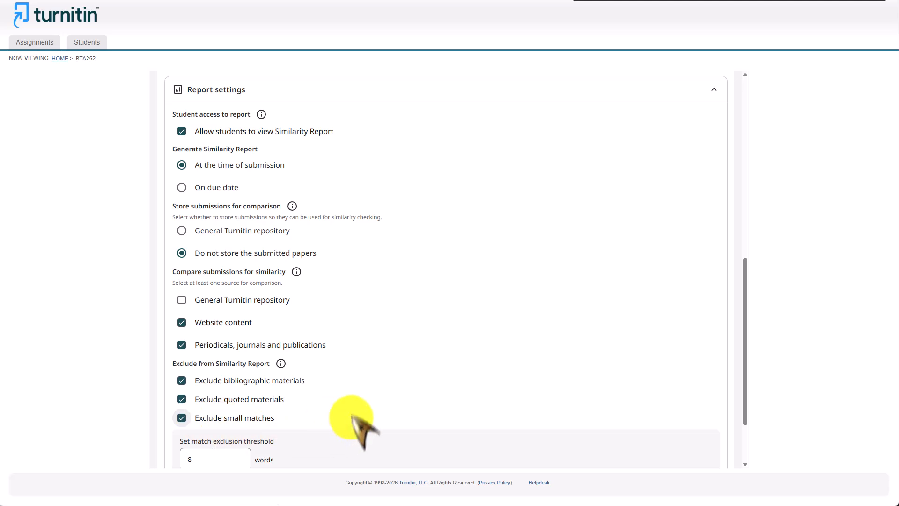
pyautogui.scroll(-2, 349, 397)
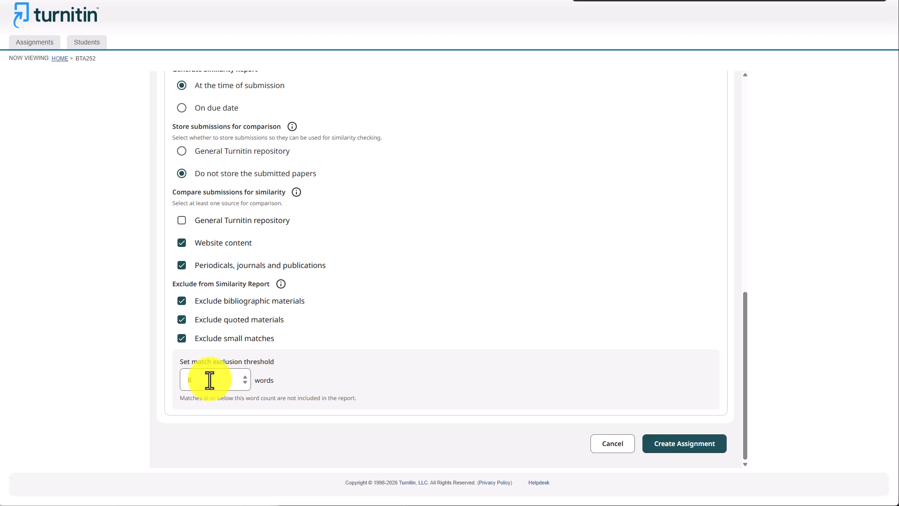
pyautogui.click(686, 449)
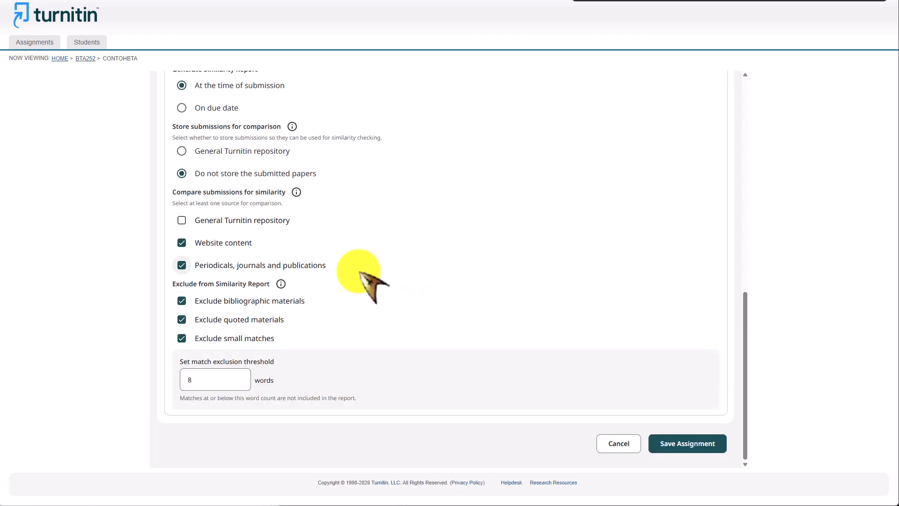
# Upload daftarSiswa.xls as the class's student list and submit it to enrol the listed students.
pyautogui.click(97, 49)
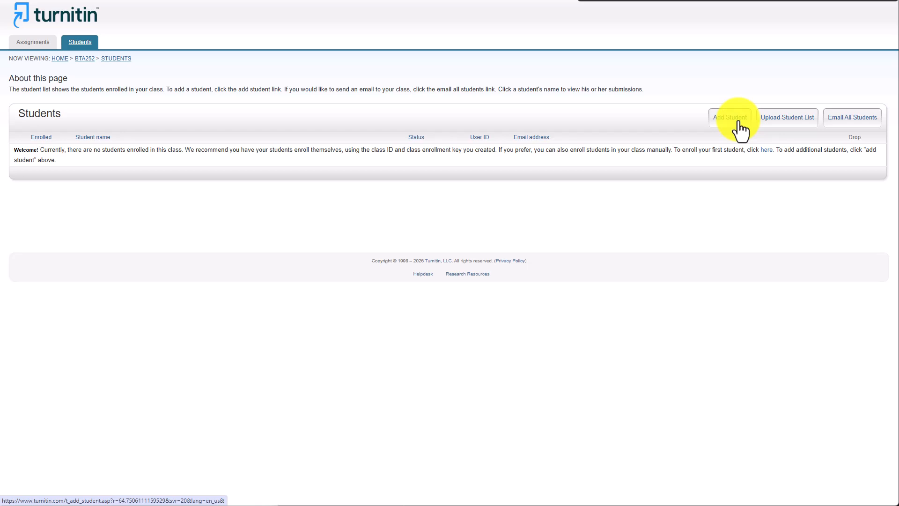
pyautogui.click(788, 128)
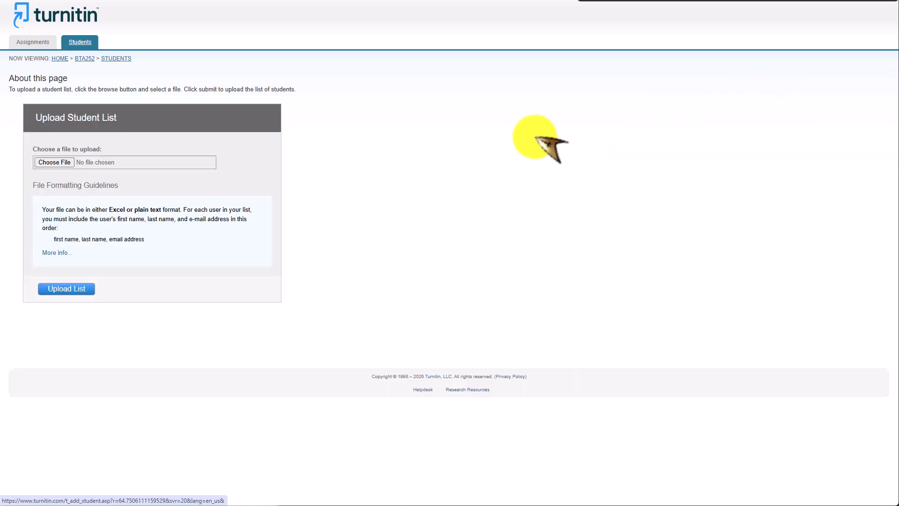
pyautogui.click(61, 162)
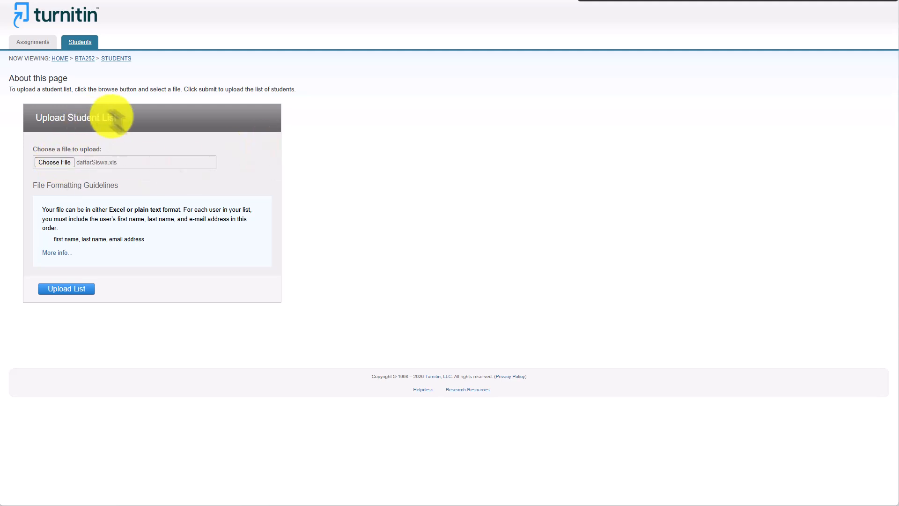
pyautogui.click(79, 290)
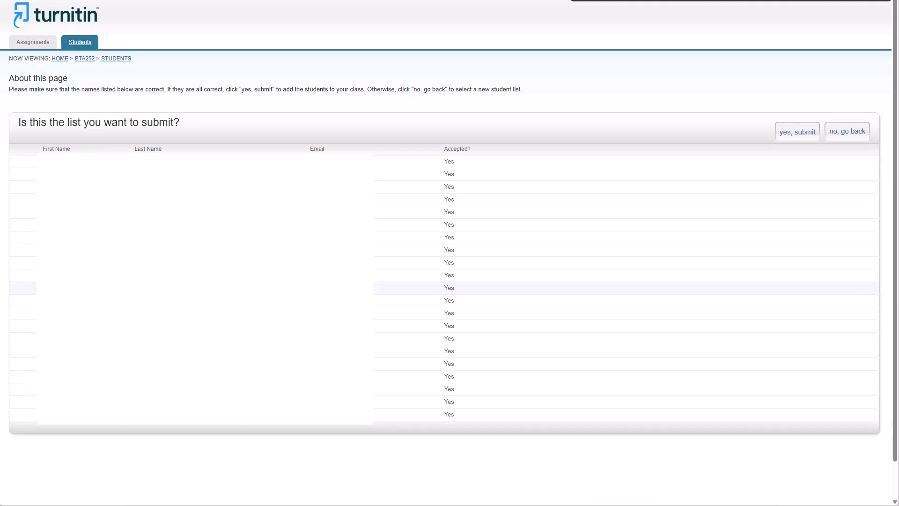
pyautogui.click(803, 137)
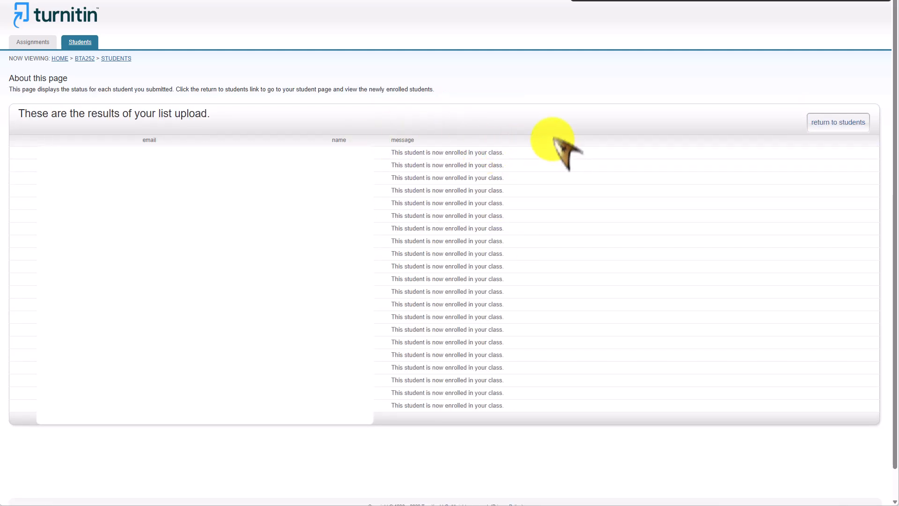
# Open the contohBTA assignment's submission list and show the additional actions for the first student.
pyautogui.click(32, 43)
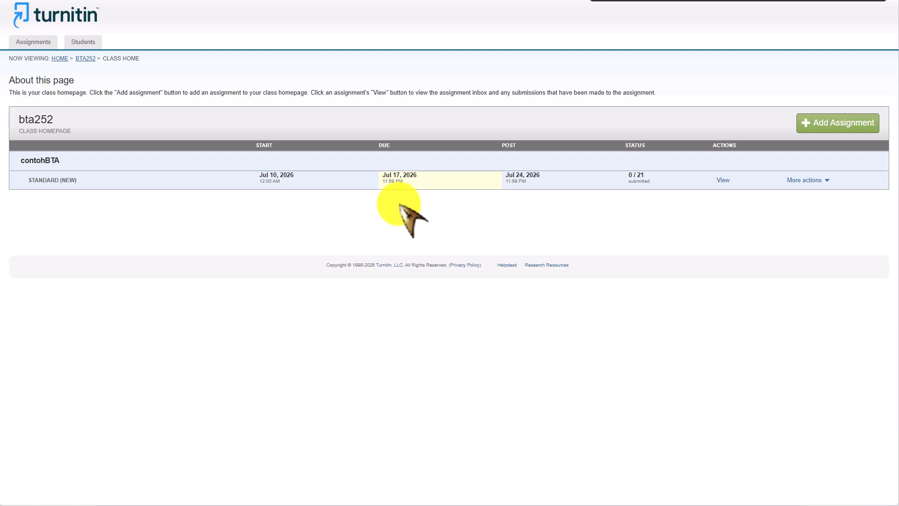
pyautogui.click(723, 181)
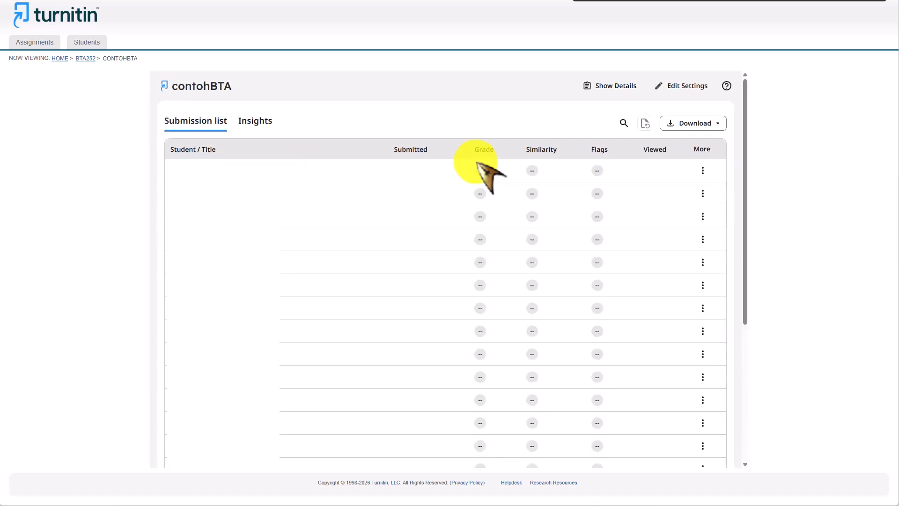
pyautogui.click(702, 171)
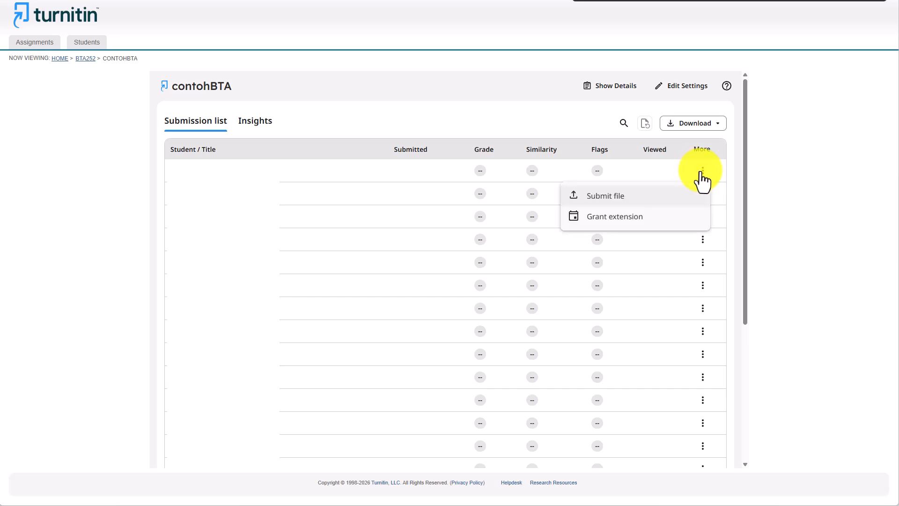